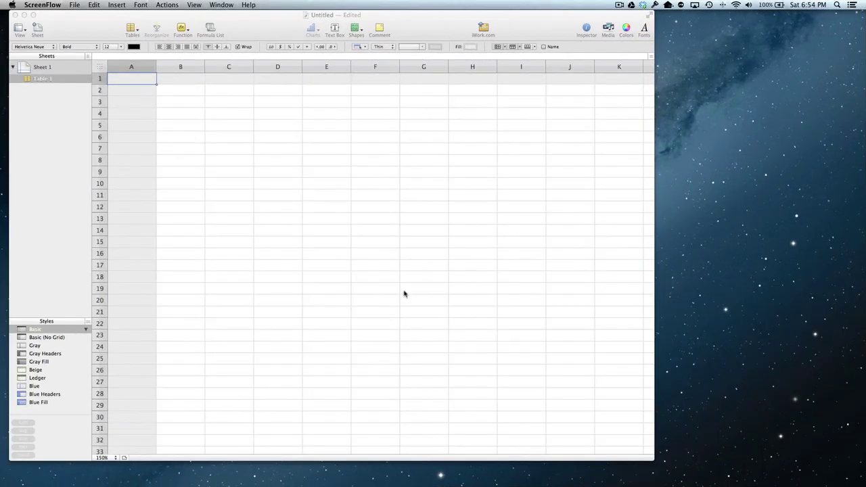
- Activate the blank Untitled Numbers spreadsheet, with the Cells inspector open beside it
click(130, 74)
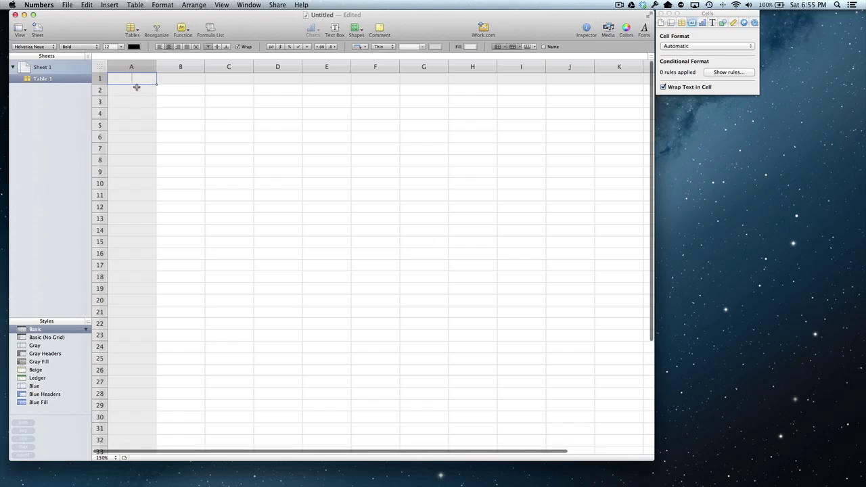
- Add a second header row above row 1 of the table
click(144, 90)
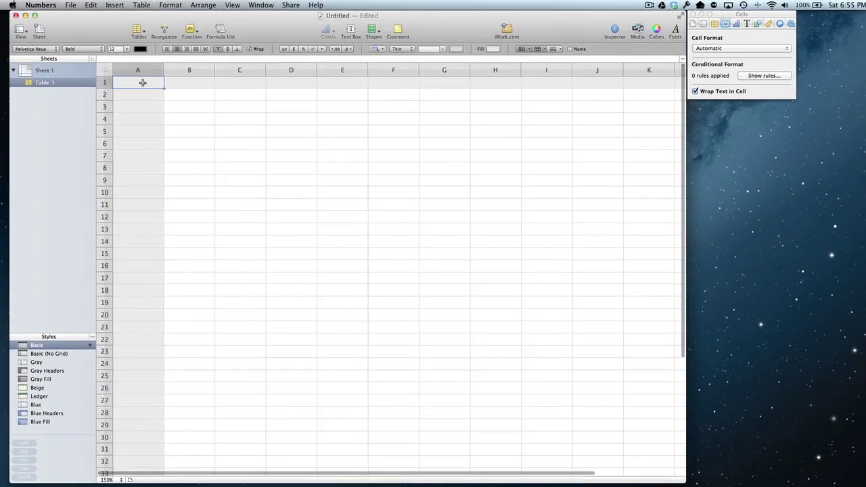
right_click(140, 79)
mouse_move(171, 83)
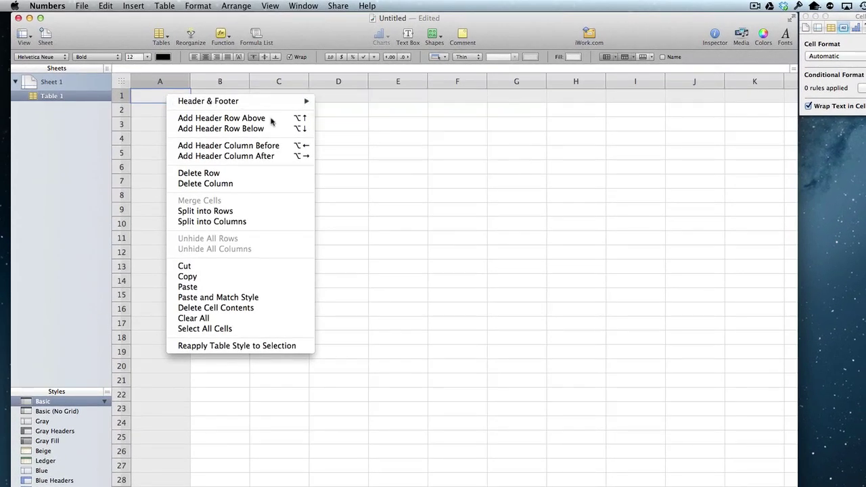
click(271, 121)
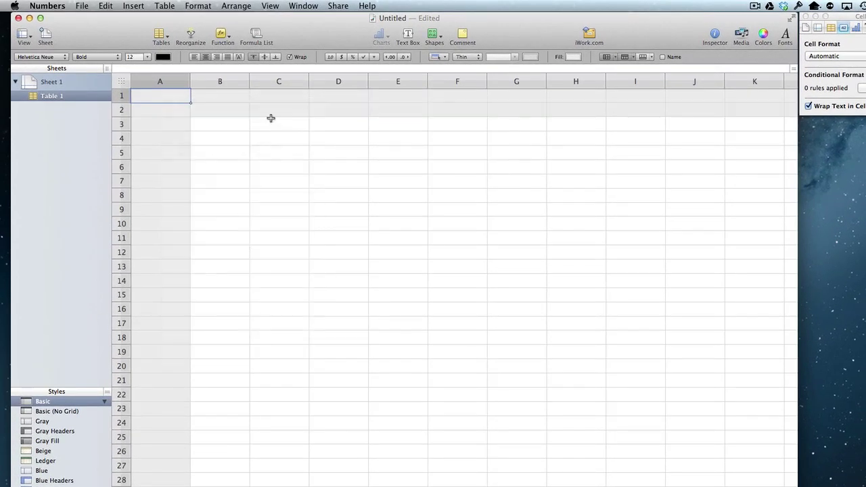
- Freeze the header rows so they stay fixed while scrolling
right_click(162, 99)
mouse_move(198, 101)
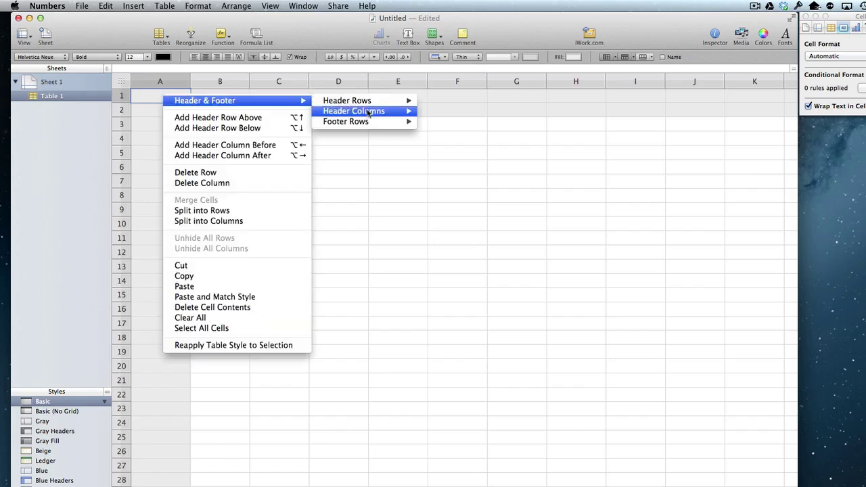
mouse_move(373, 104)
click(462, 170)
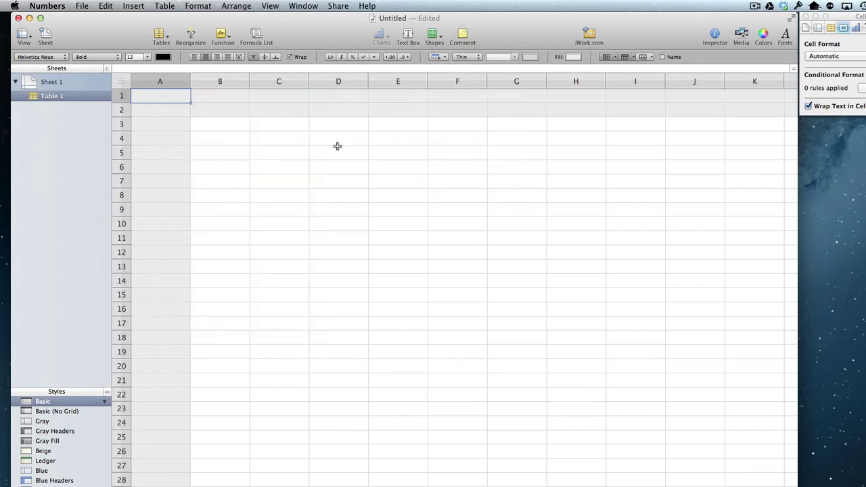
- Freeze the header column and scroll to check that the headers stay in place
right_click(171, 98)
mouse_move(216, 103)
mouse_move(361, 114)
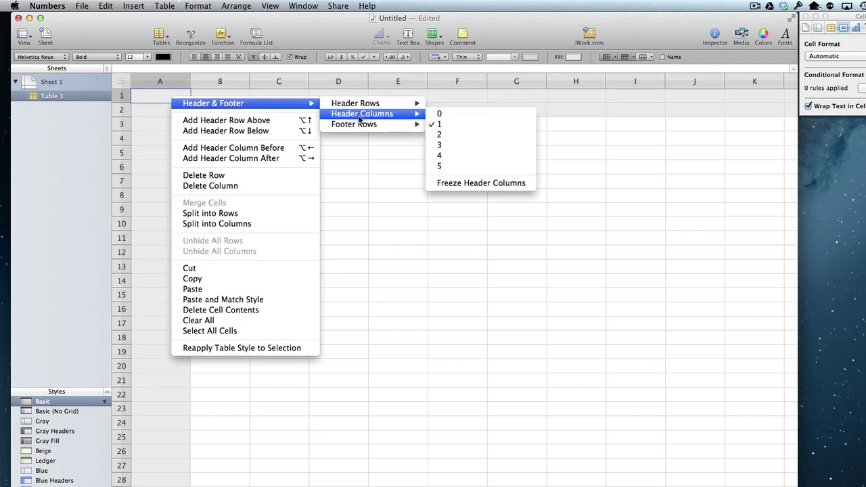
click(443, 184)
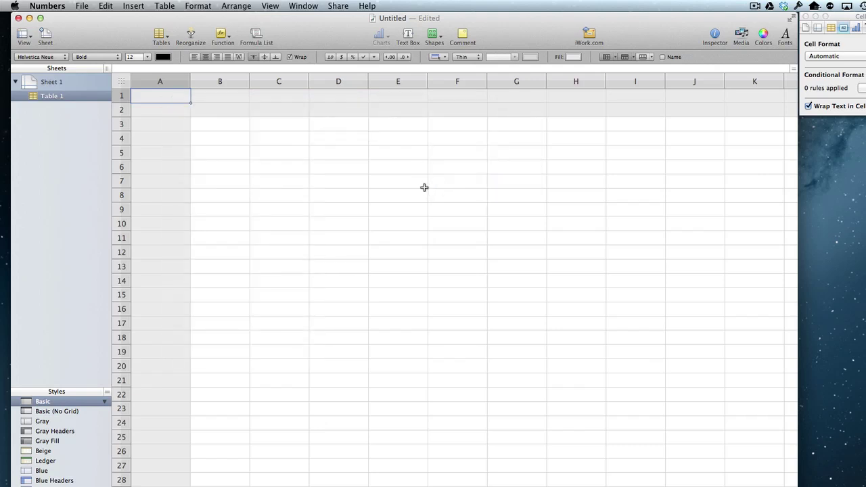
scroll(427, 193, down, 2)
scroll(427, 192, right, 2)
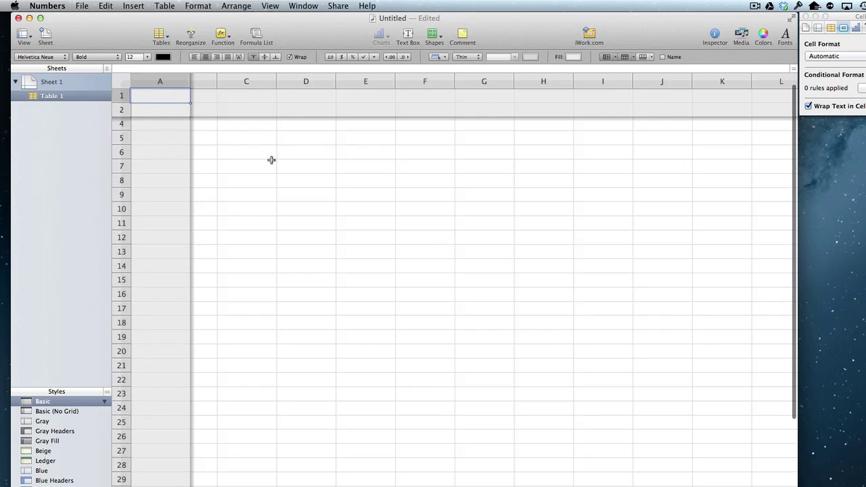
scroll(271, 158, left, 2)
scroll(277, 160, up, 2)
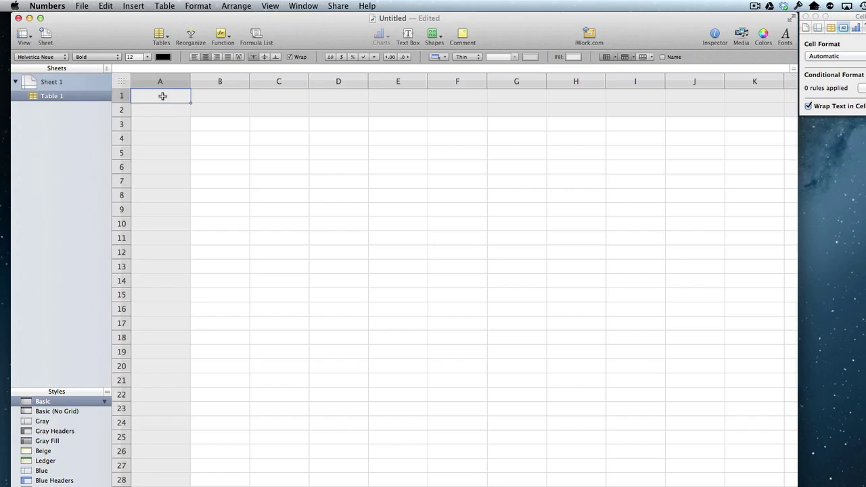
- Enter Class 1208, Assignment 1, Assignment 2, Assignment 3 and Blank in cells A1 through E1
text(Class 1208)
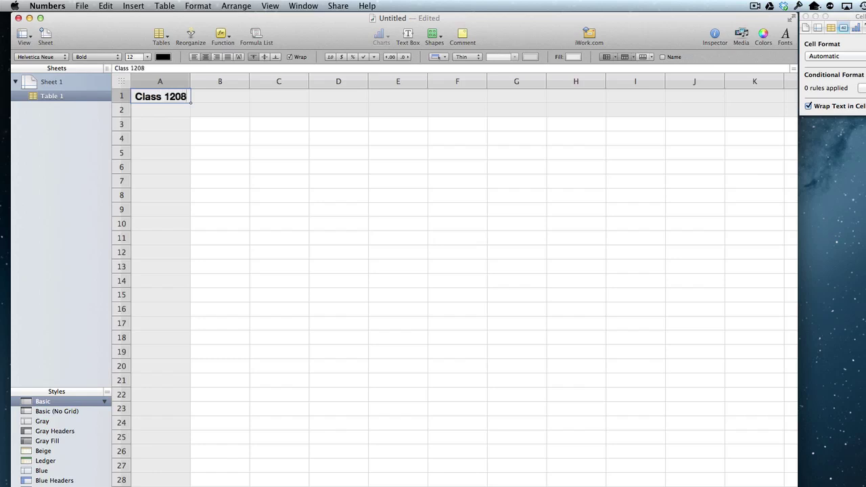
click(220, 96)
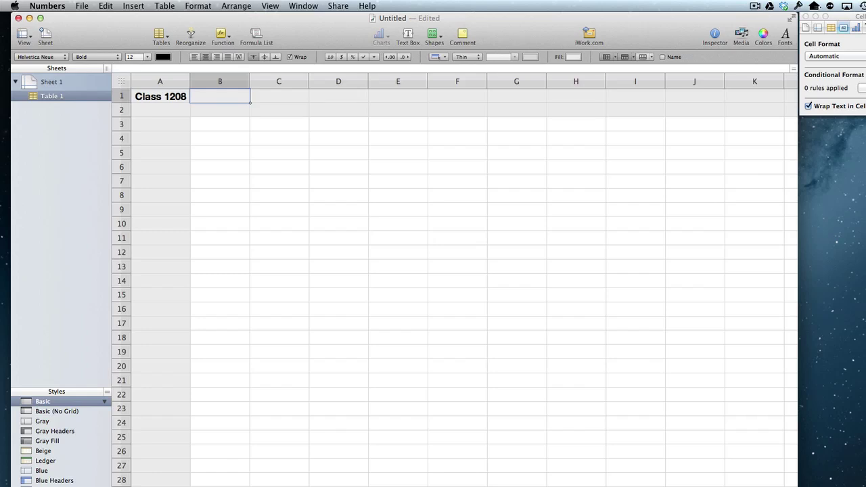
text(Asi)
key(BackSpace)
text(signment 1)
key(Tab)
text(A)
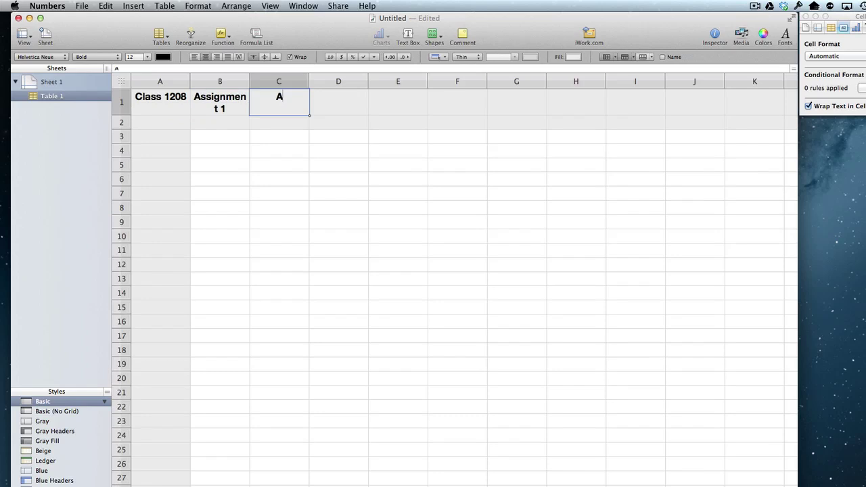
text(ssignment 2)
key(Tab)
text(Assignment 3)
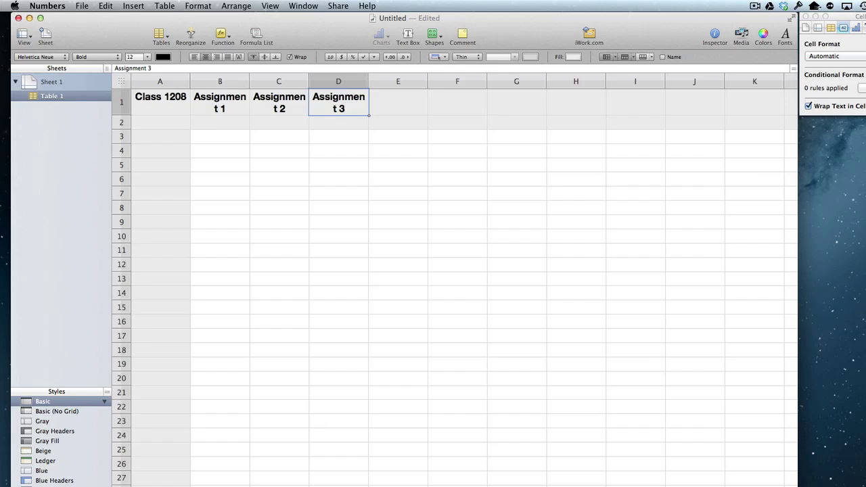
key(Tab)
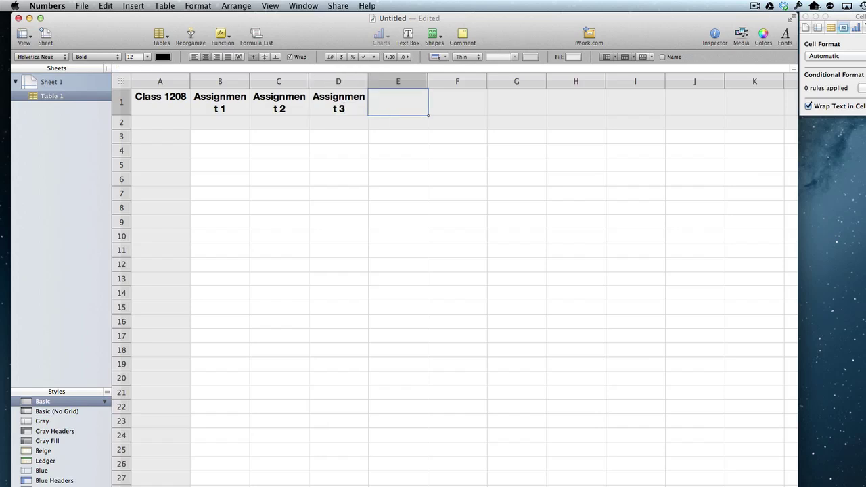
text(Blank)
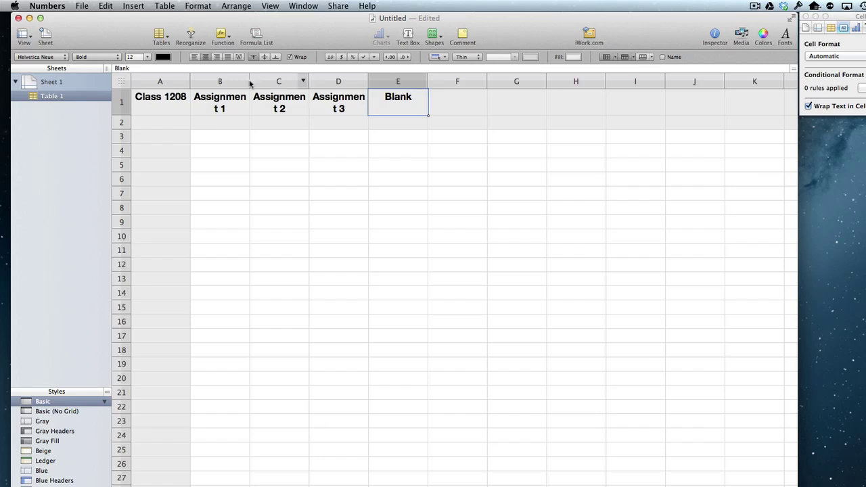
- Drag the column B, C and D borders wider so each Assignment 1–3 heading fits
mouse_move(244, 83)
drag(250, 82, 265, 82)
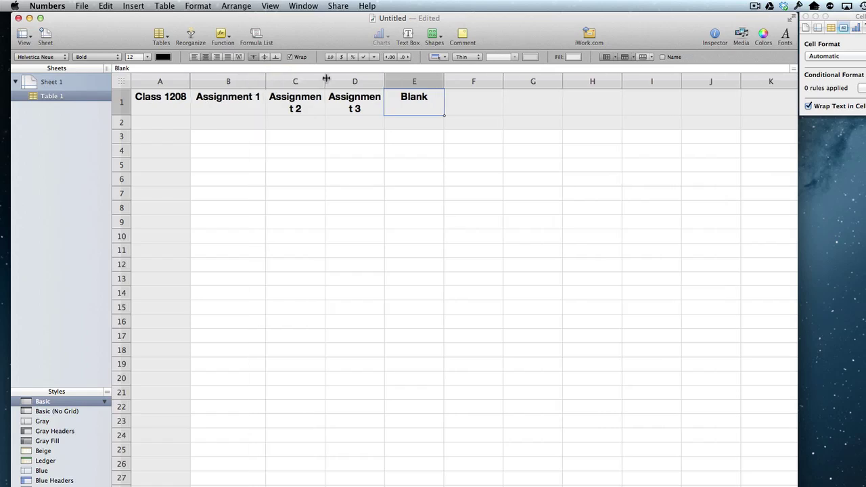
click(343, 82)
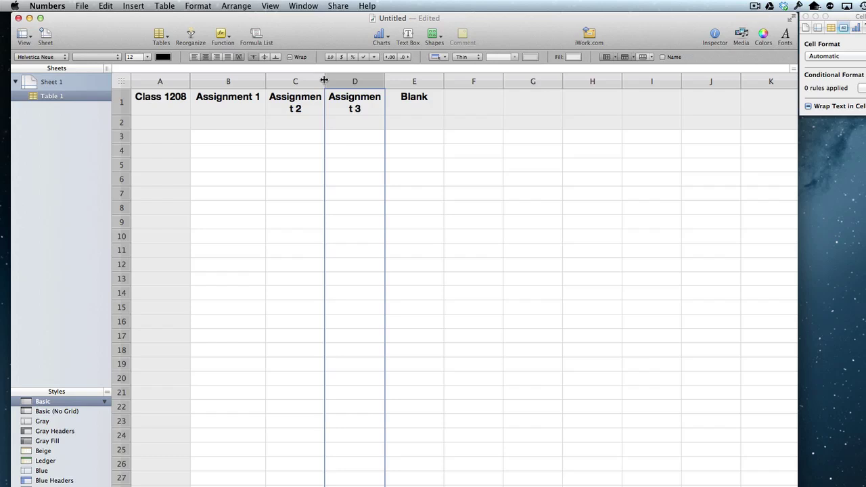
drag(325, 82, 338, 82)
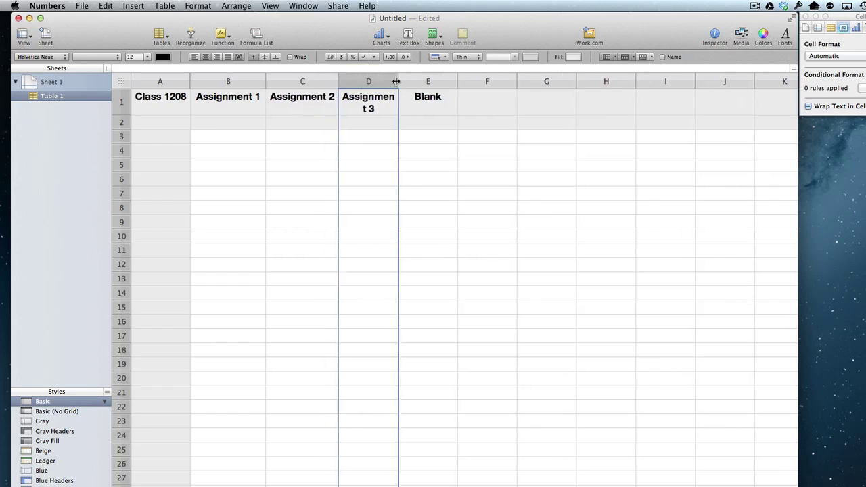
drag(397, 81, 414, 81)
click(496, 97)
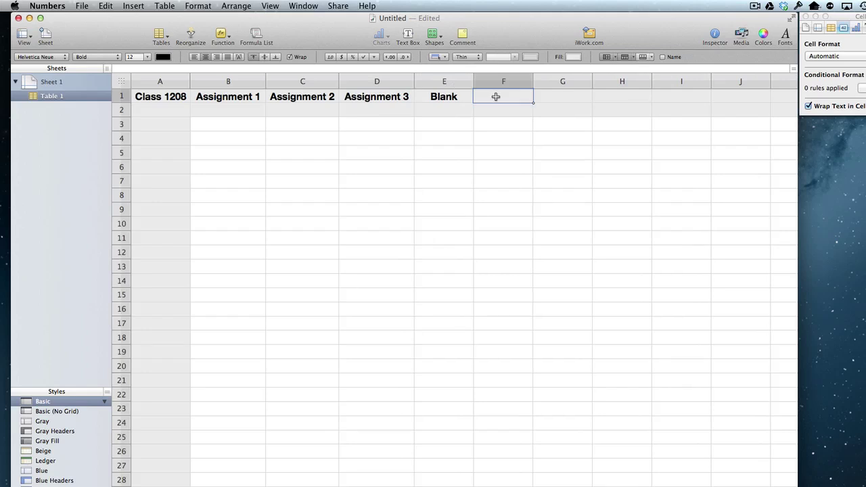
- Label F1 as Averages and A2 as Points
text(Averages)
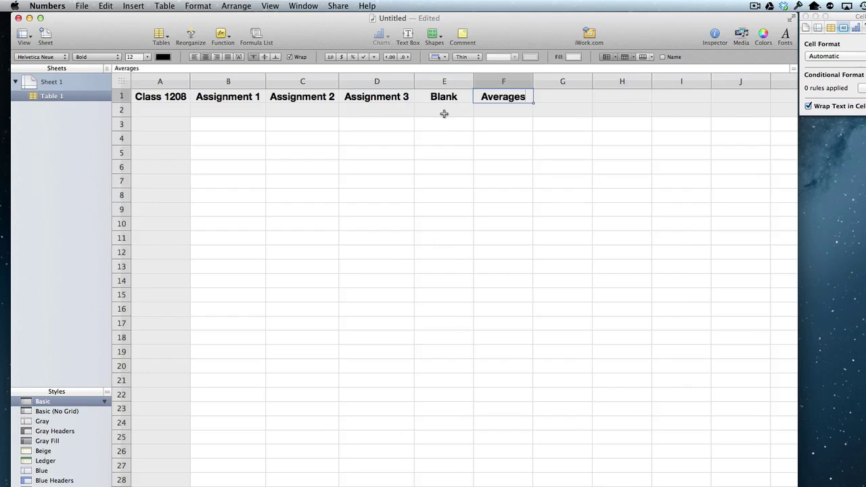
click(155, 110)
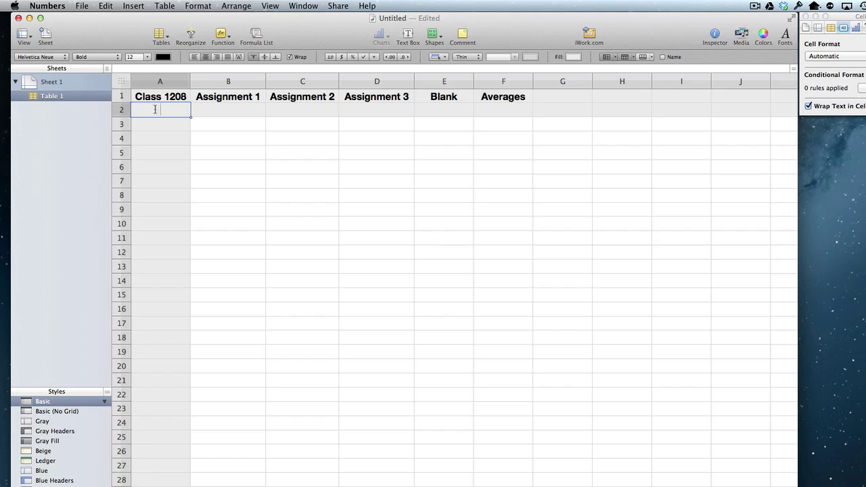
text(Points)
key(Tab)
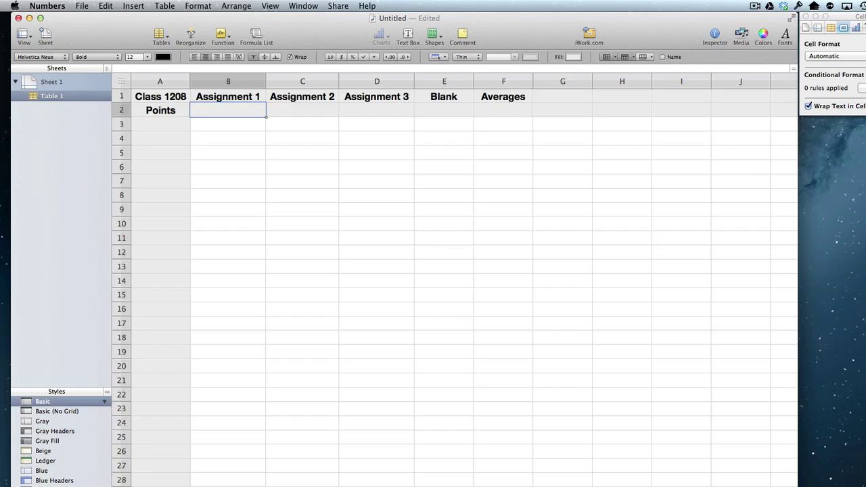
- Enter point values 10, 25 and 50 in B2 through D2
text(10)
key(Tab)
text(25)
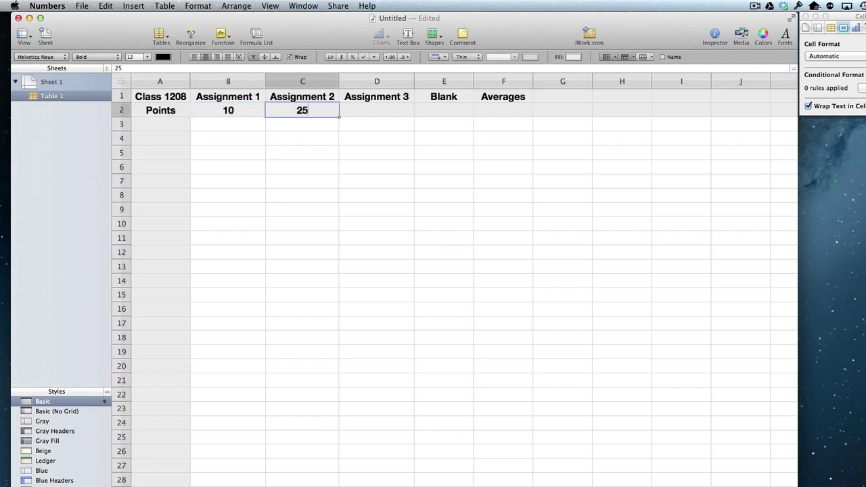
key(Tab)
text(50)
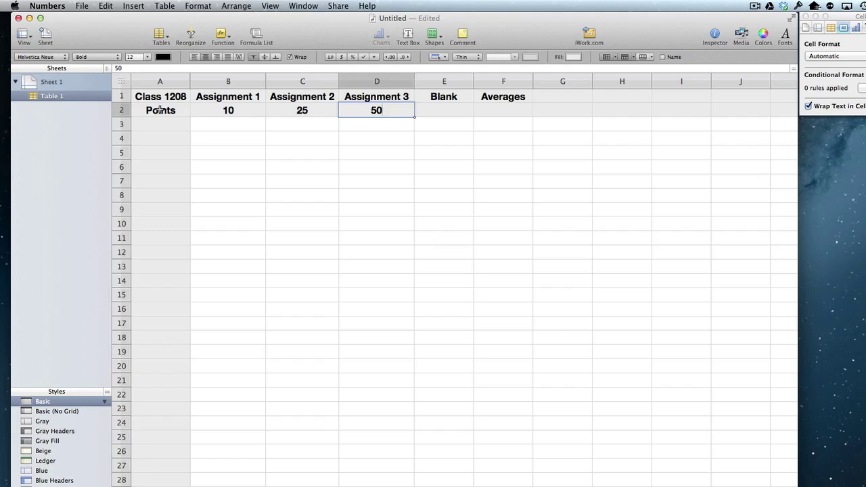
key(Tab)
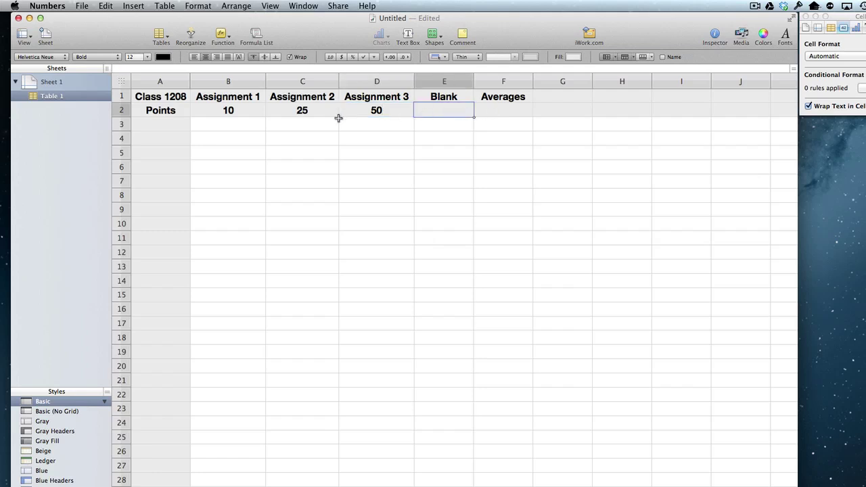
- Enter Student 1, Student 2, Student 3 and Student 4 in cells A3 to A6
click(171, 126)
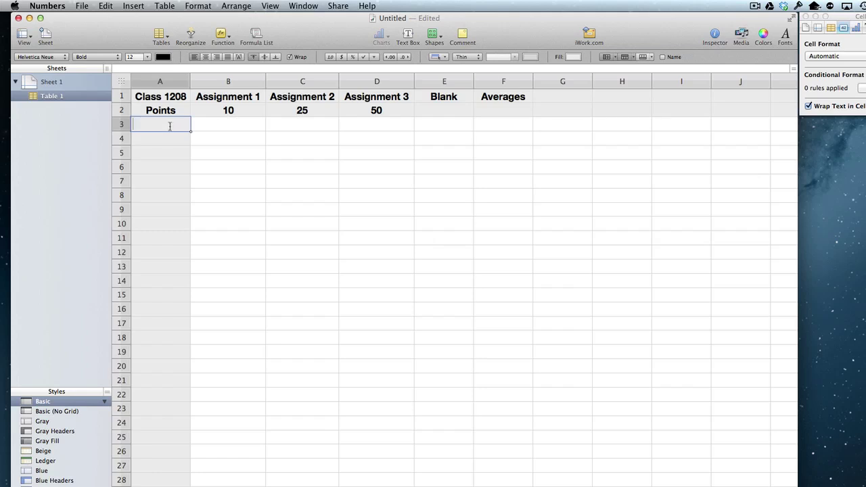
text(Student 1)
key(Return)
text(Student 2)
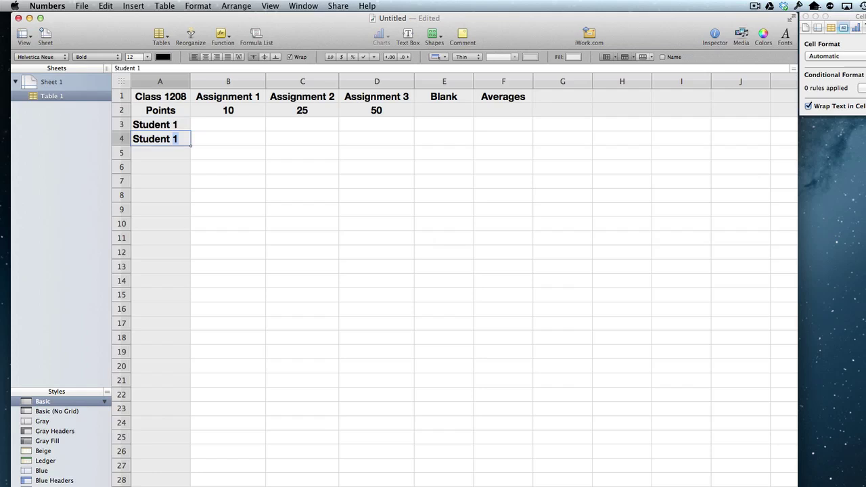
key(Return)
text(Student 4)
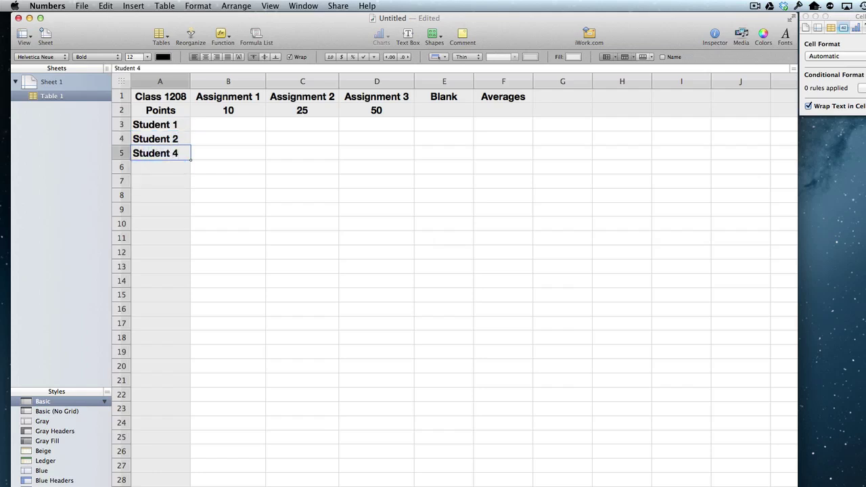
key(BackSpace)
text(3)
key(Return)
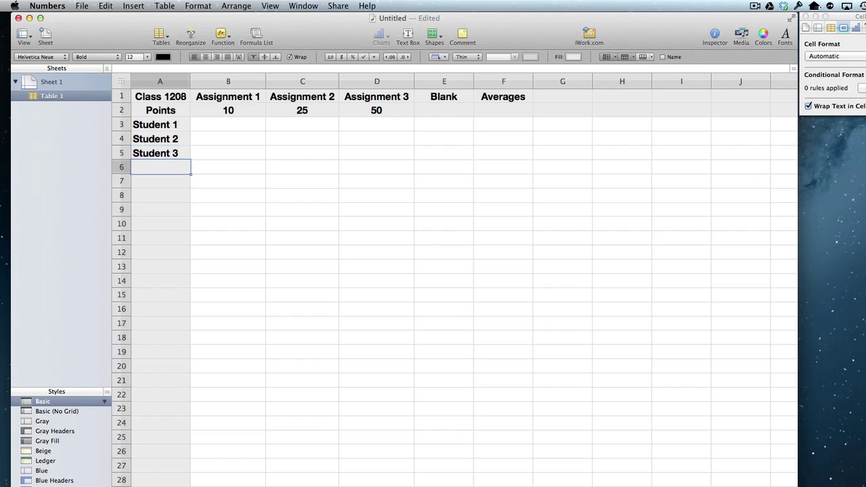
text(S)
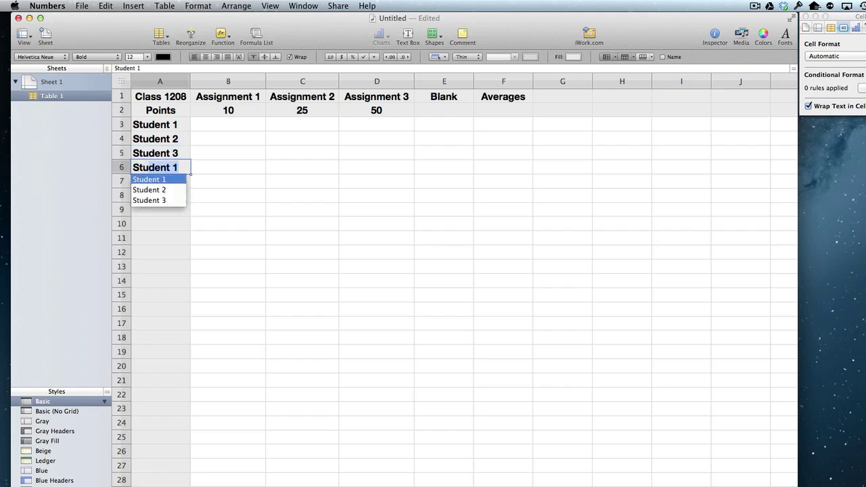
text(tudent 4)
key(Return)
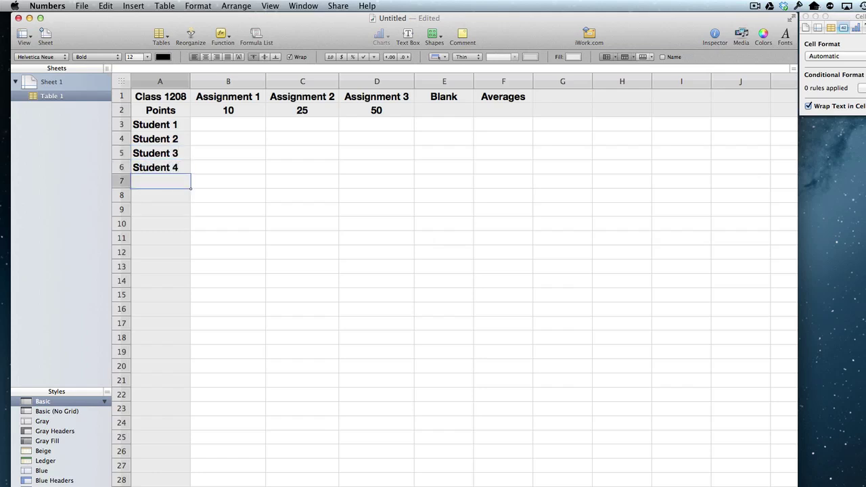
- Enter the four students' scores: 10/25/50, 10/20/45, 8/25/40 and 10/15/50
click(207, 124)
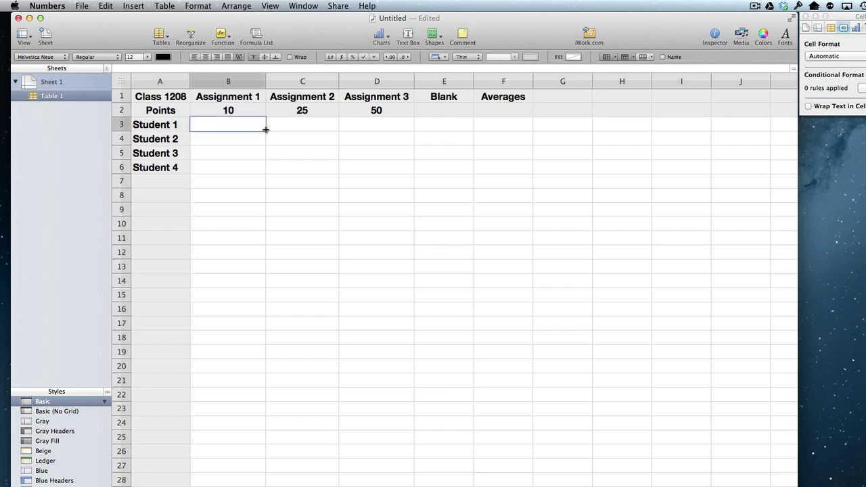
text(10)
key(Return)
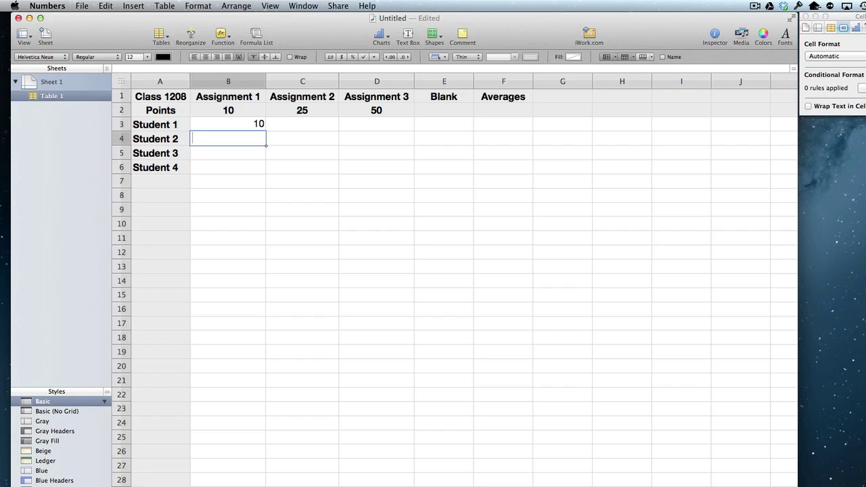
text(10)
key(Return)
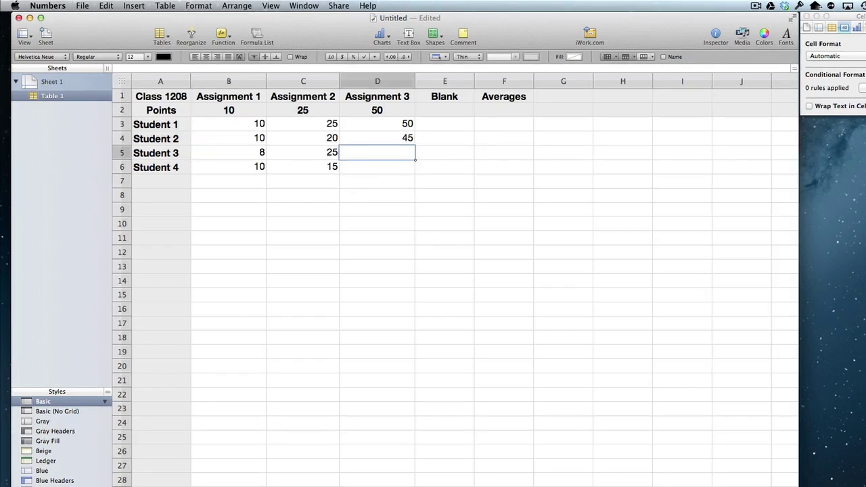
text(40)
key(Return)
text(50)
key(Tab)
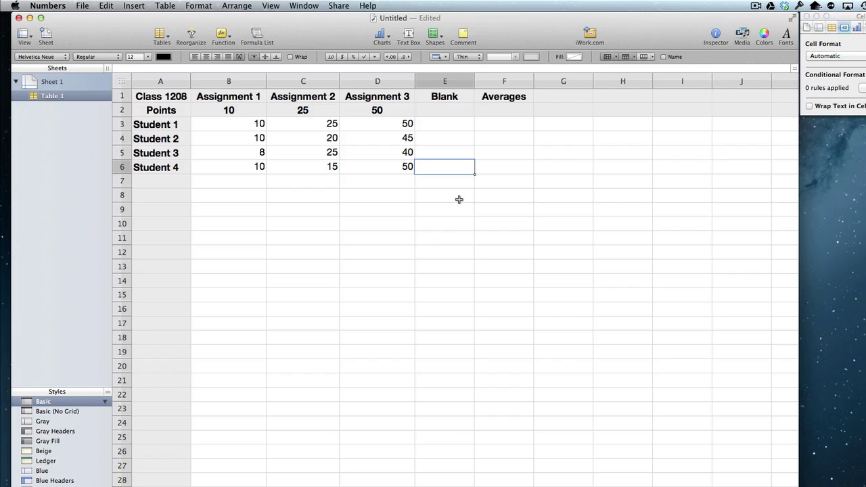
click(496, 112)
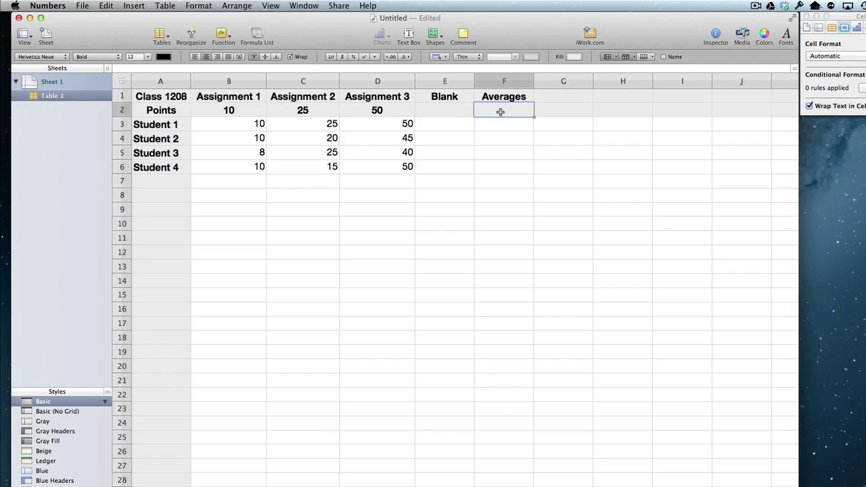
- Enter =SUM(B2:E2) in F2 so the points total shows 85
text(=)
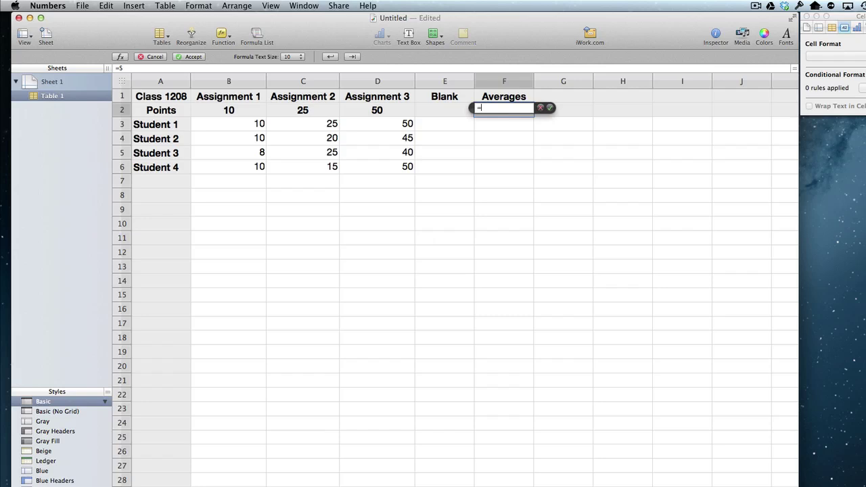
text(SUM()
click(233, 110)
drag(412, 110, 456, 111)
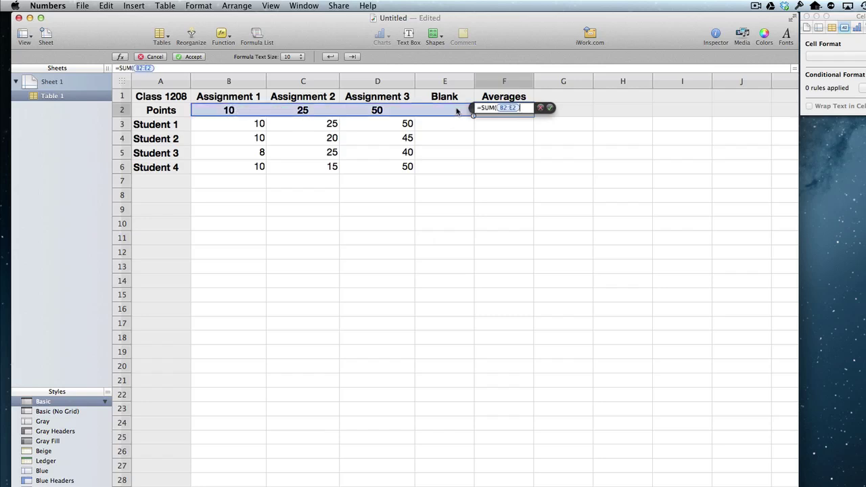
text())
key(Return)
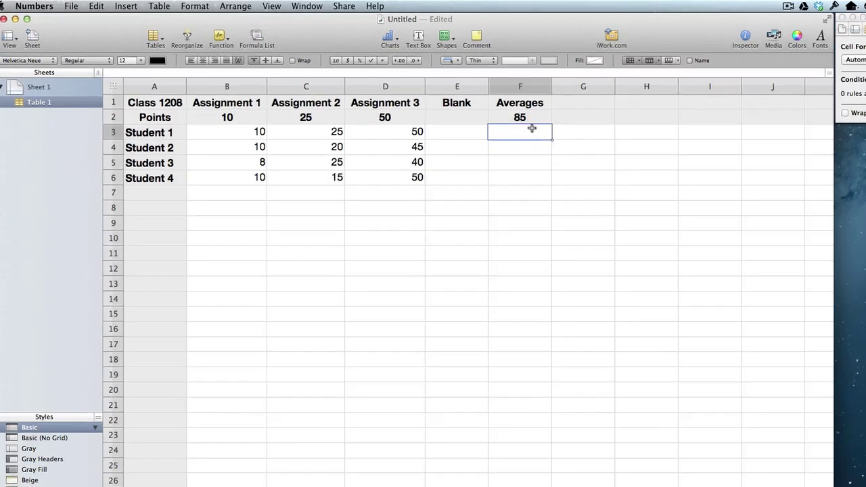
- Enter =SUM(B3:E3)/F2*100 in F3, giving Student 1's percentage of 100
text(=)
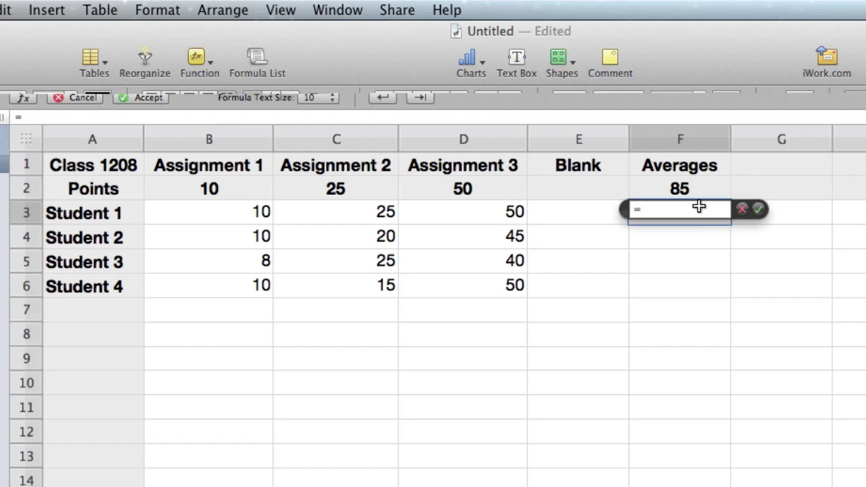
text(SUM()
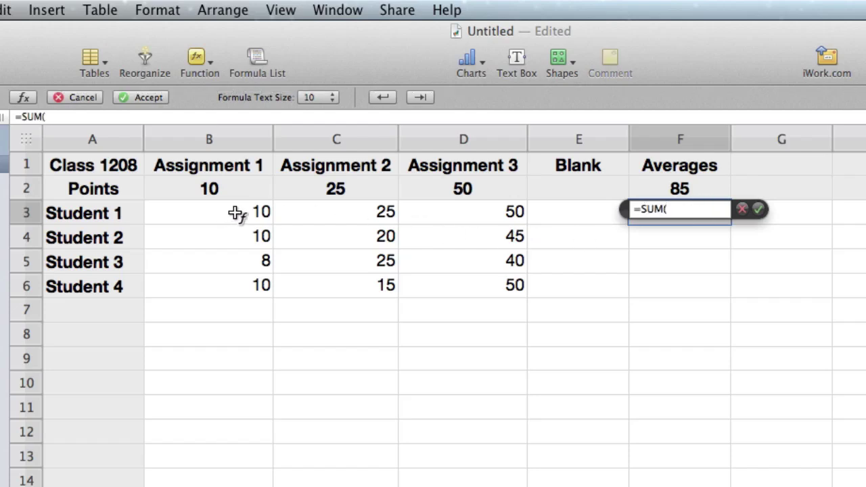
drag(236, 212, 573, 213)
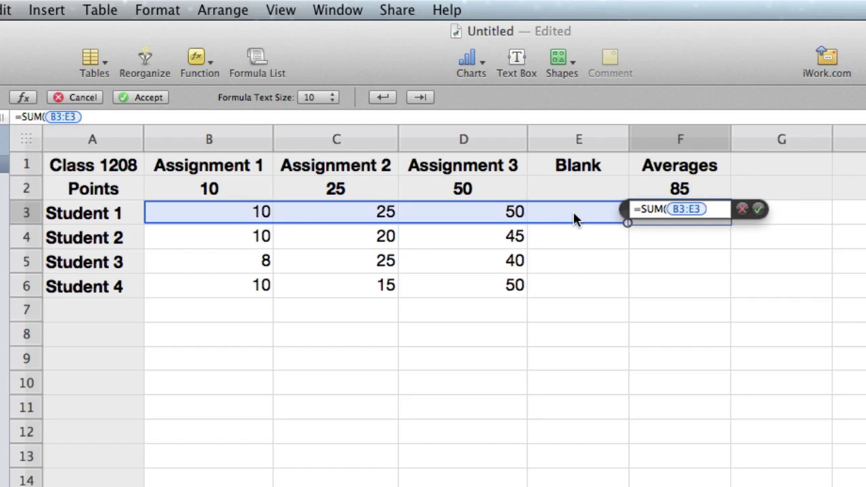
text())
text(/)
click(655, 195)
click(653, 194)
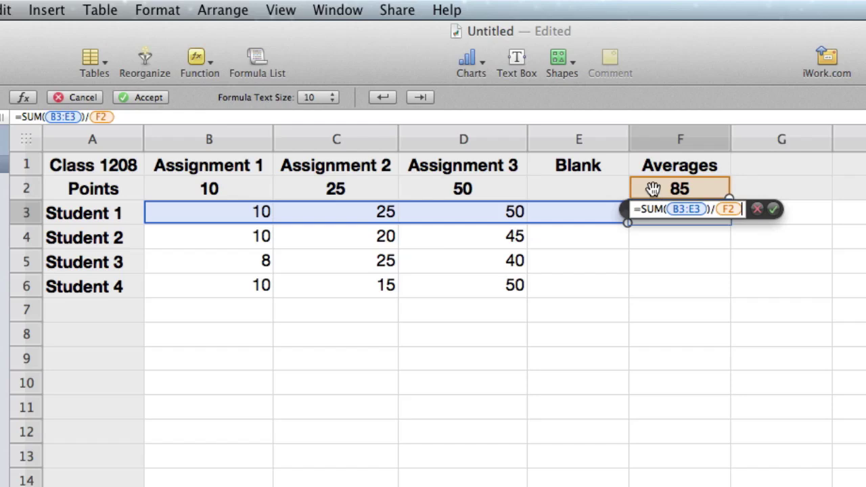
text(*100)
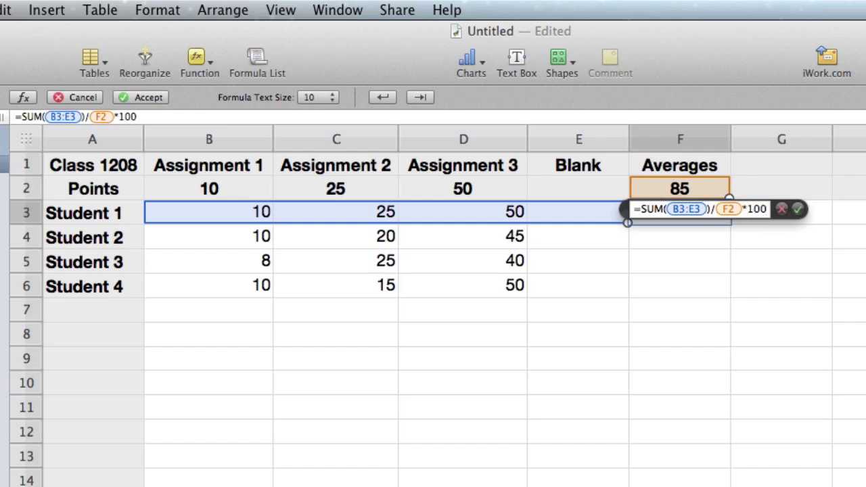
key(Return)
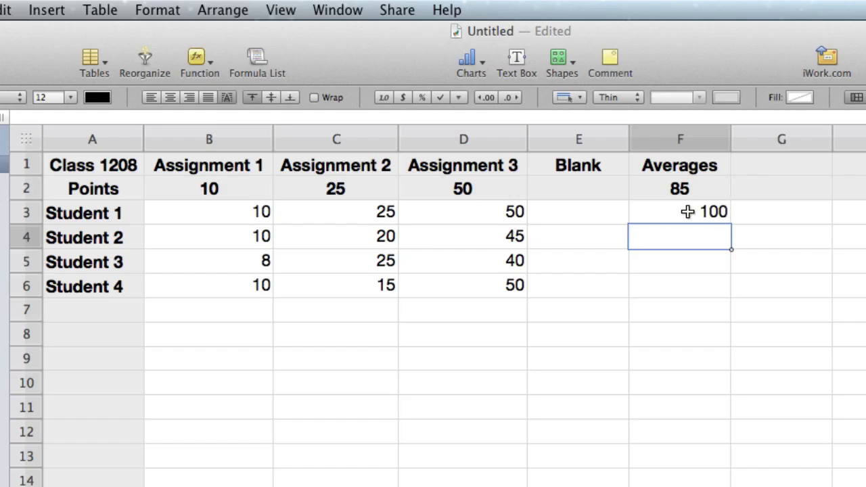
- Make the F2 divisor in F3's formula the absolute reference $F$2
click(689, 212)
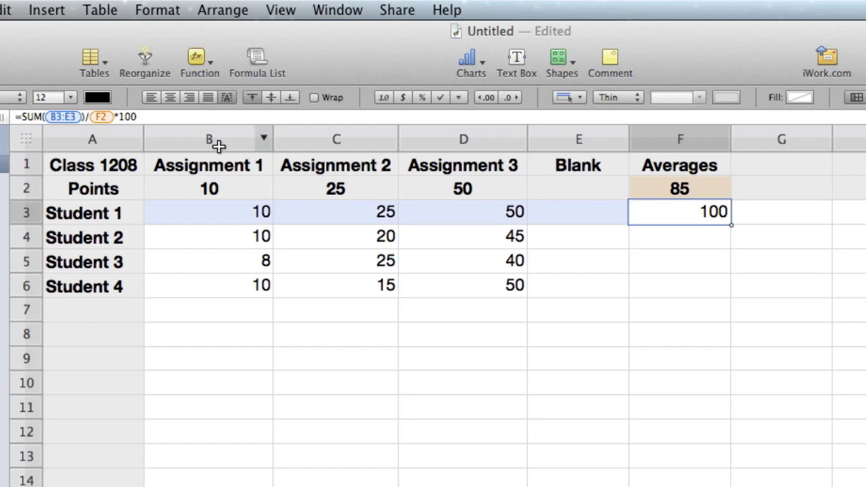
click(107, 116)
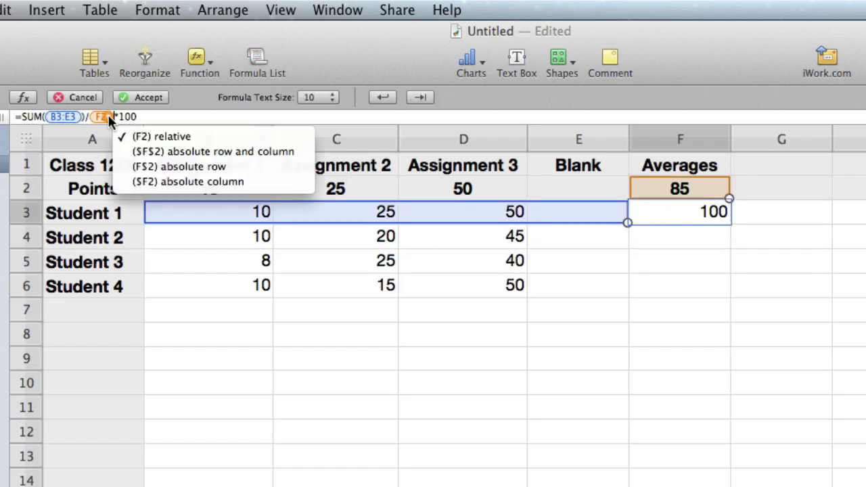
click(275, 151)
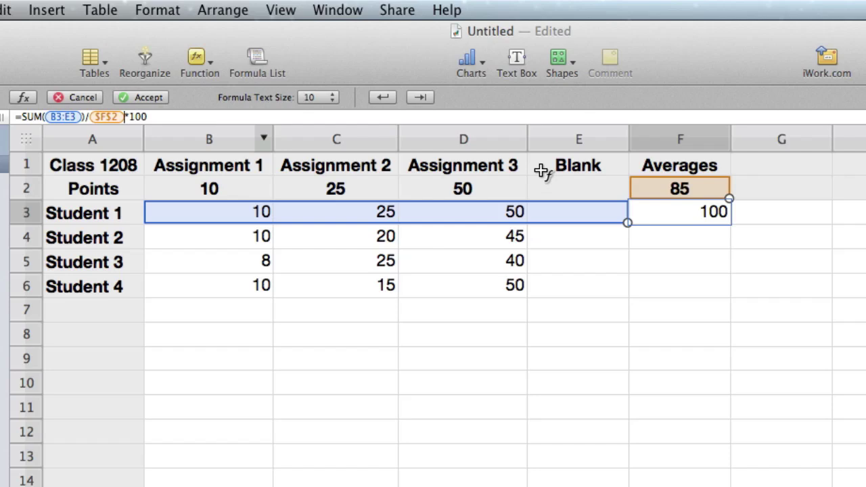
key(Return)
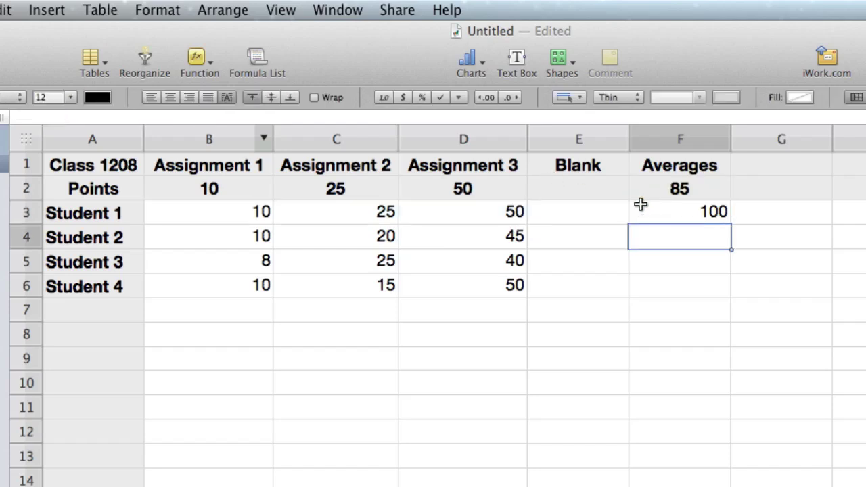
- Paste F3's formula into F4, F5 and F6, giving 88.2352941, 85.8823529 and 88.2352941
click(692, 214)
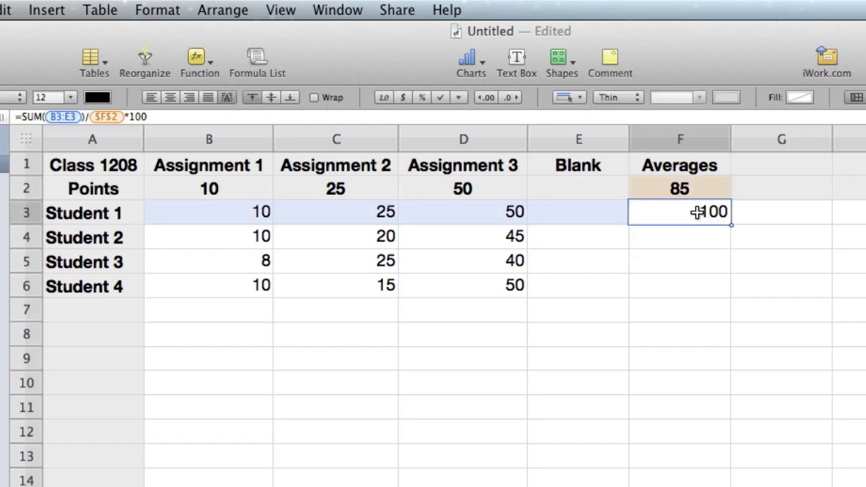
click(705, 234)
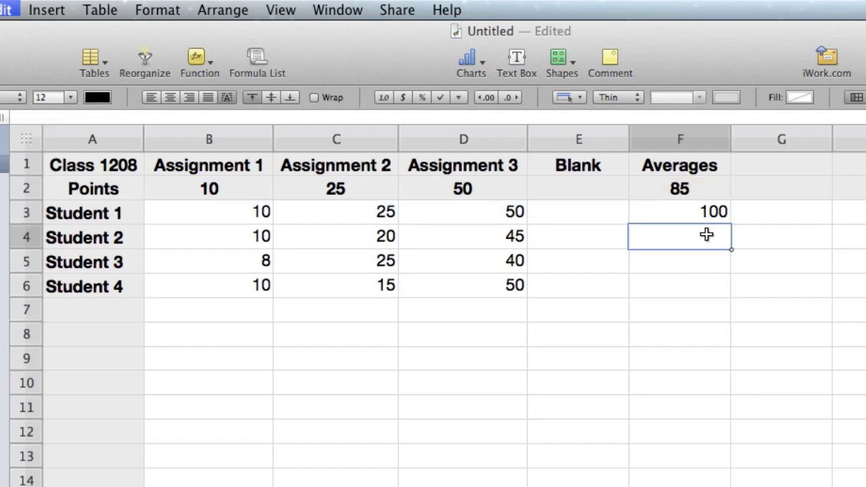
key(super+v)
click(701, 264)
key(super+v)
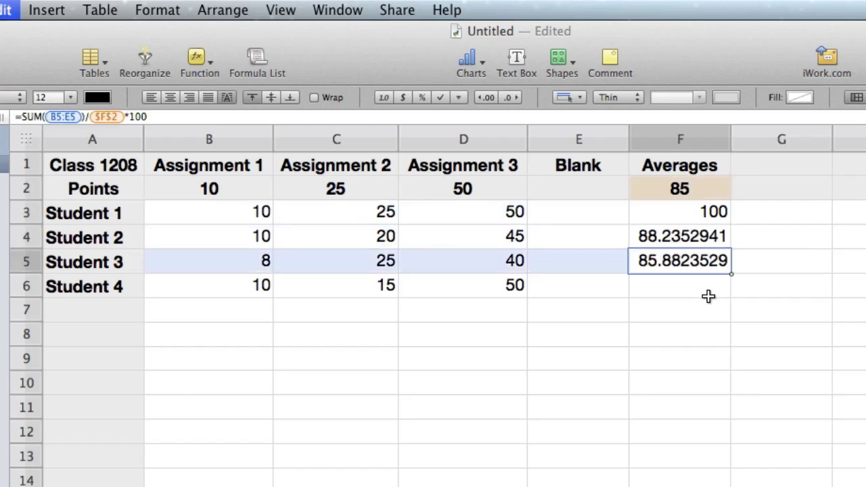
click(711, 289)
key(super+v)
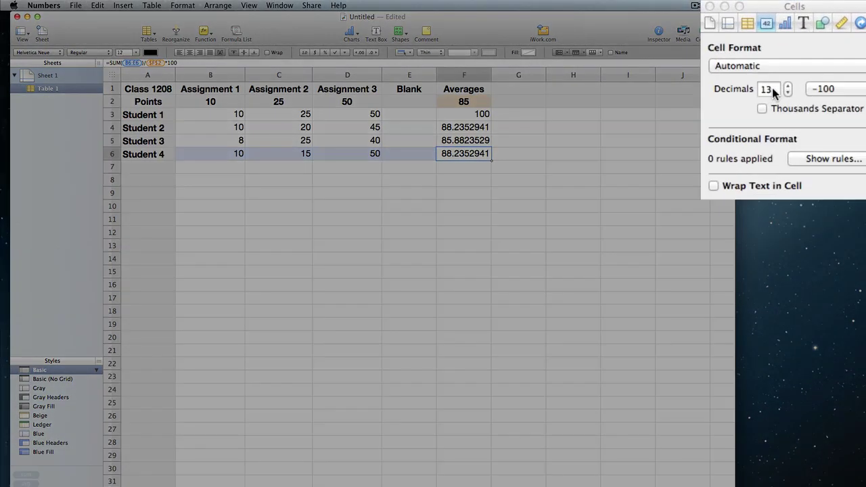
- Give the Student 4, 2 and 3 averages two decimal places so they read 88.24, 85.88 and 88.24
click(774, 68)
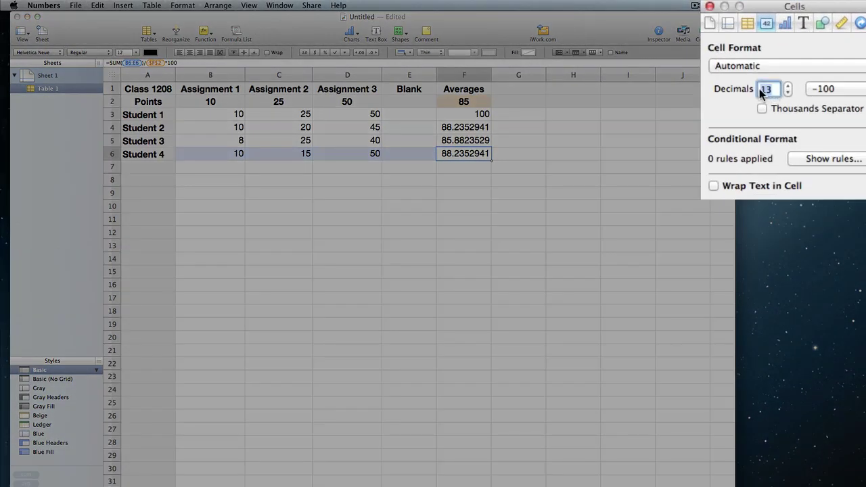
text(2)
key(Return)
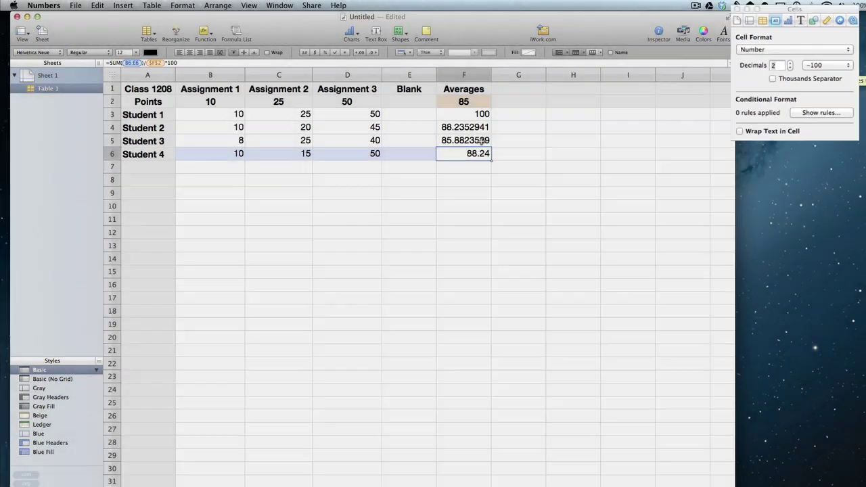
click(466, 127)
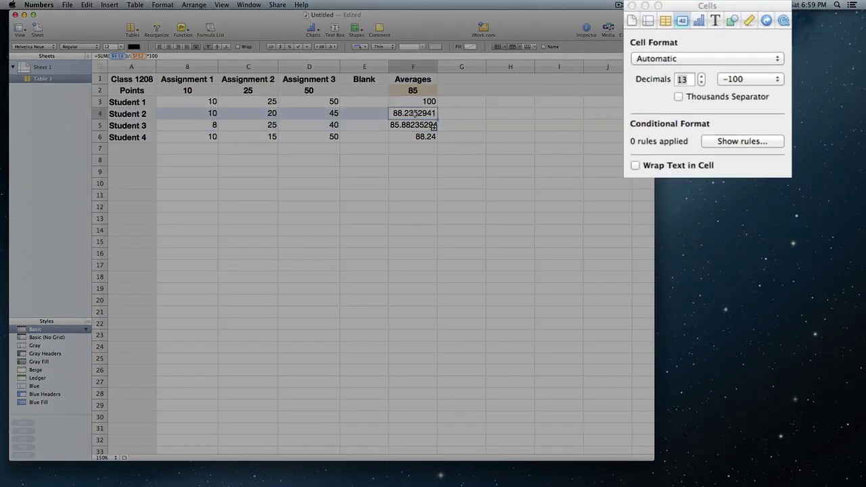
double_click(682, 79)
text(2)
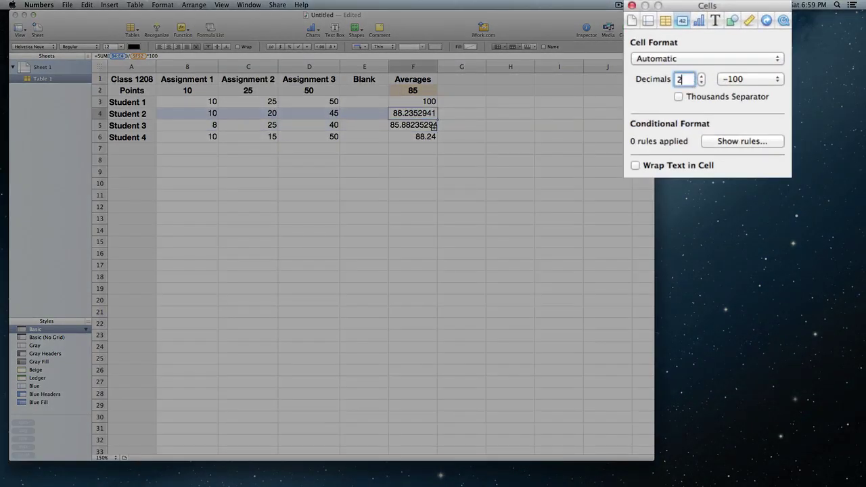
key(Return)
click(433, 126)
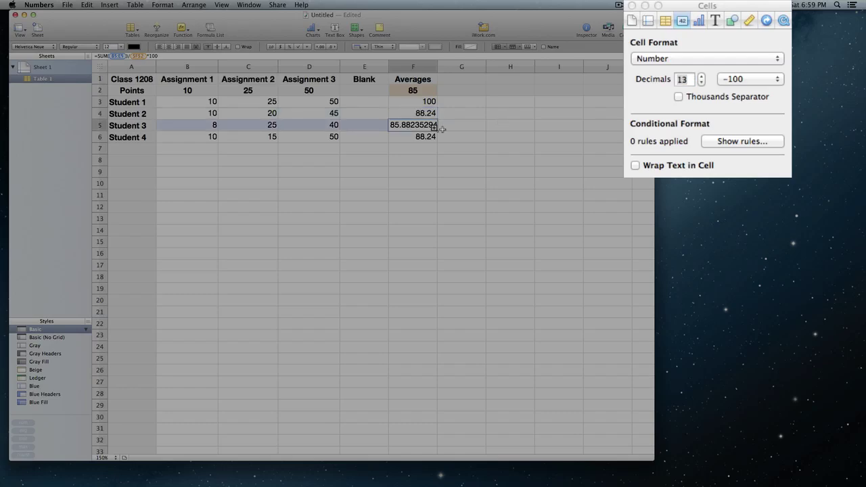
double_click(682, 79)
text(2)
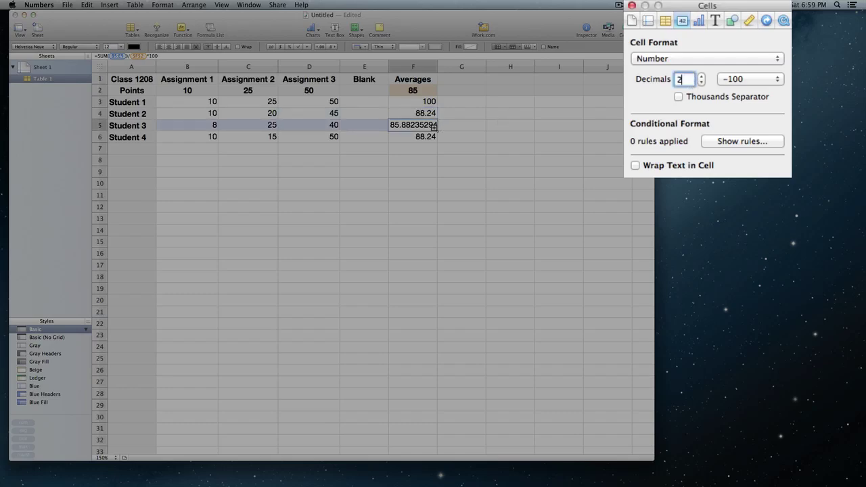
key(Return)
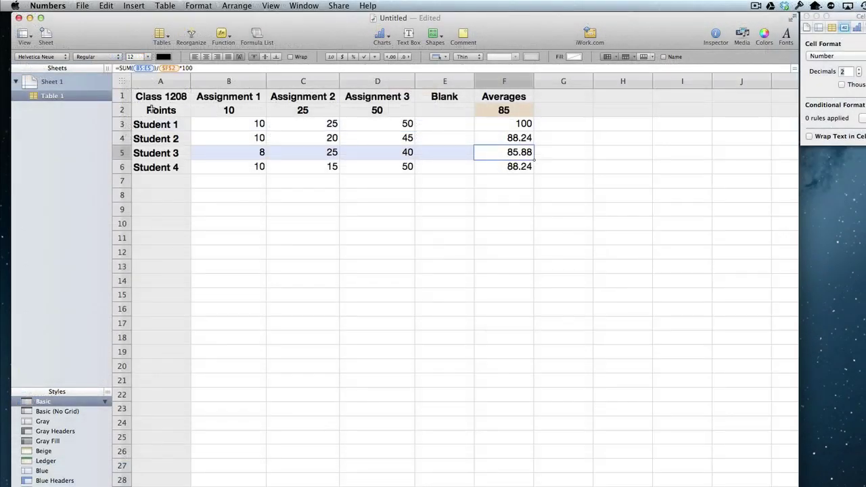
- Fill the Points row cells A2–F2 with yellow
drag(138, 109, 501, 112)
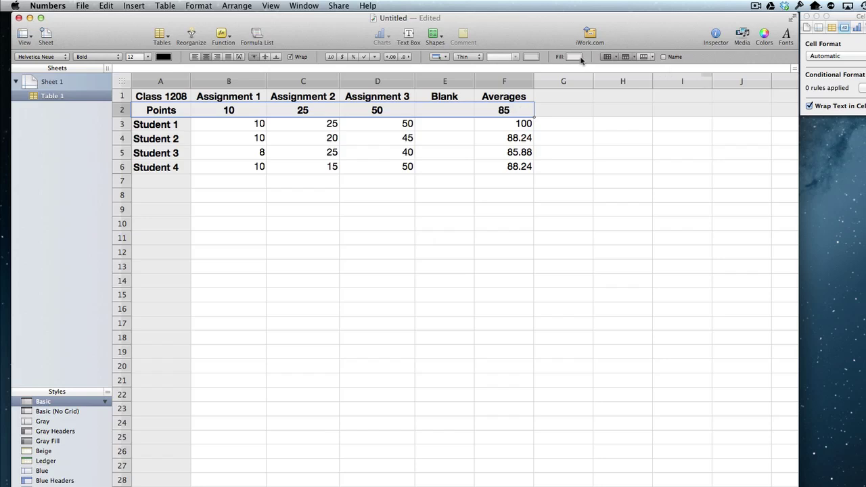
click(575, 57)
click(629, 98)
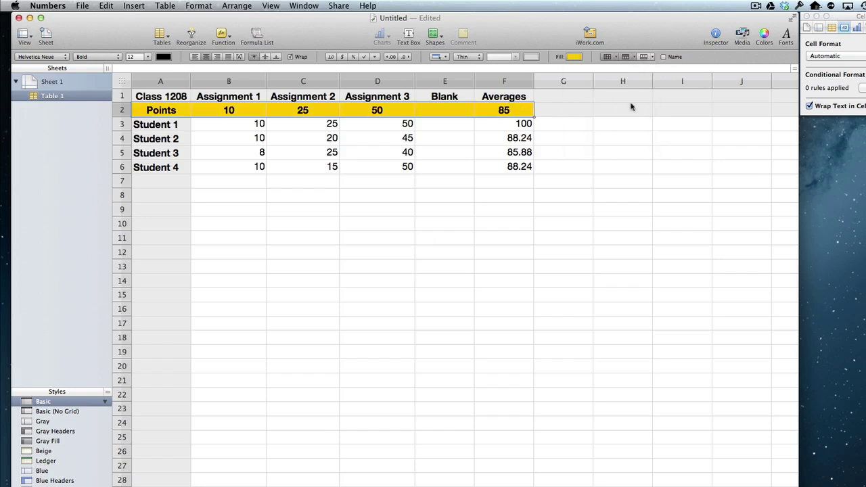
click(446, 126)
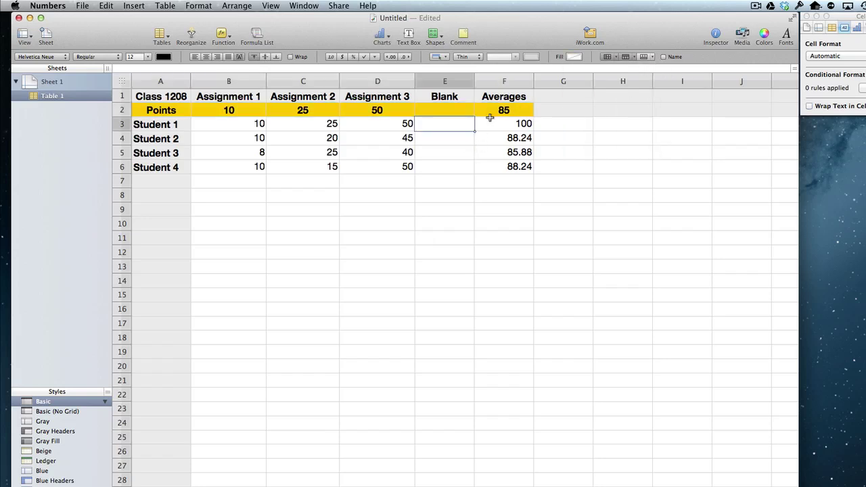
- Insert a column before Blank titled 'Assignment 4', worth 100 points
right_click(449, 82)
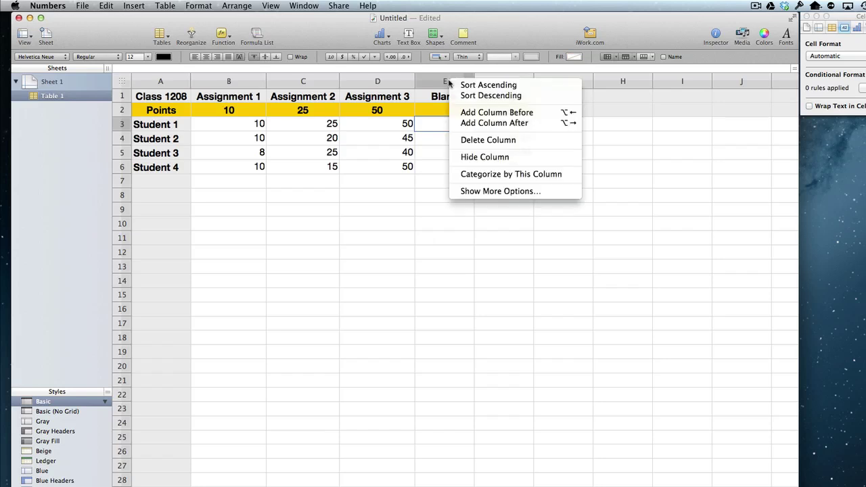
click(490, 114)
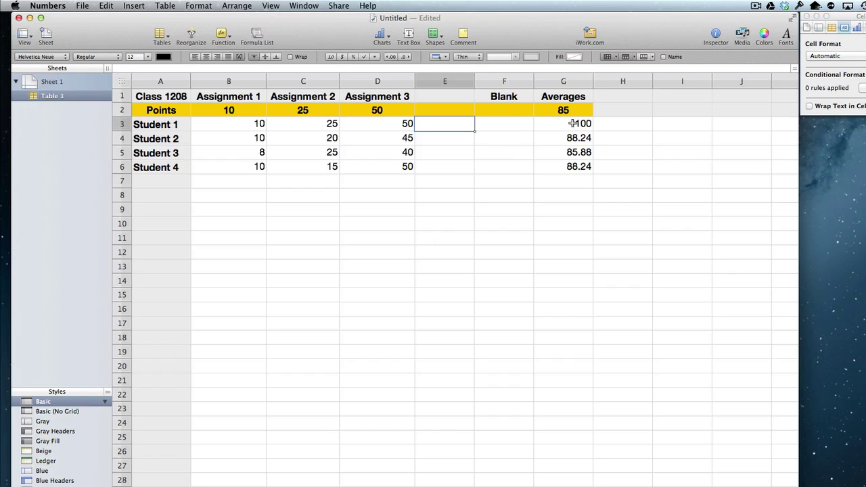
click(449, 94)
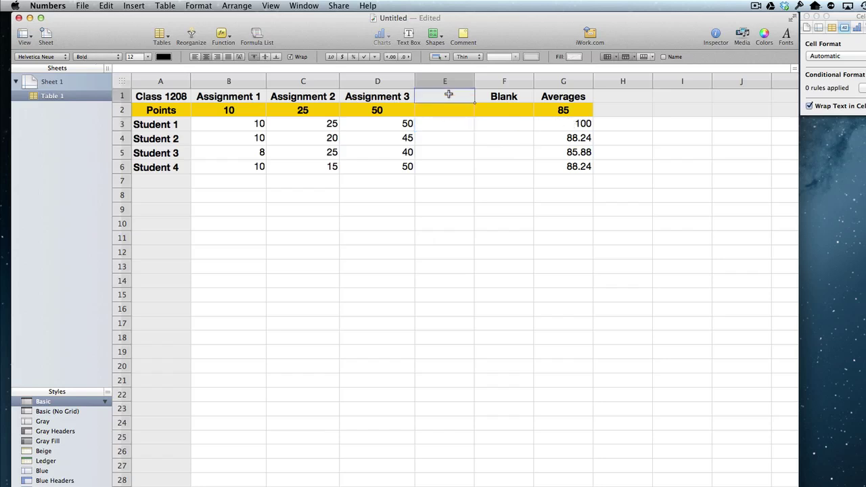
text(Assignmen)
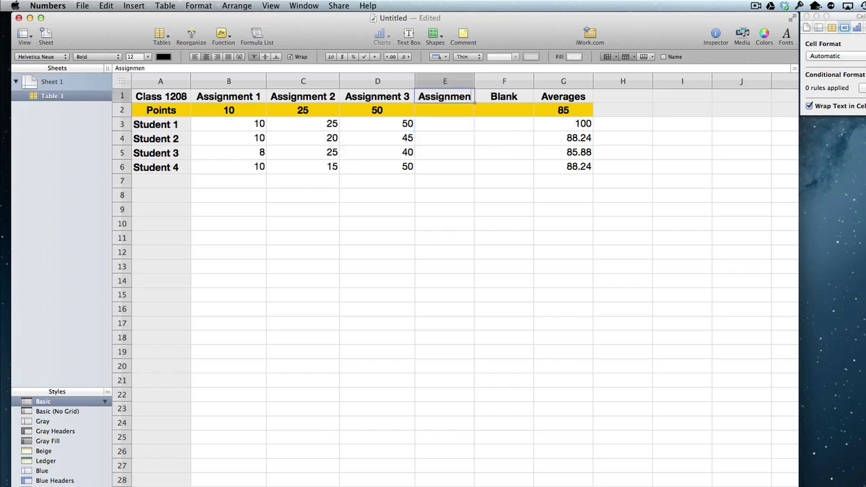
text(t 4)
key(Return)
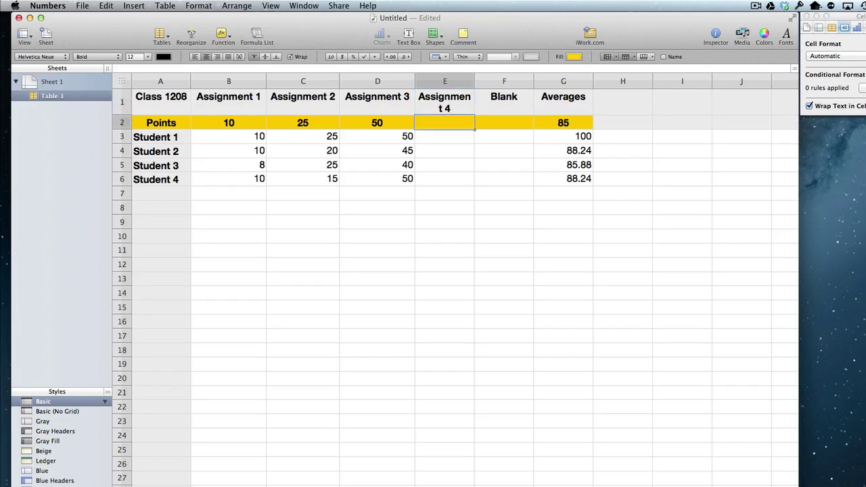
text(100)
key(Return)
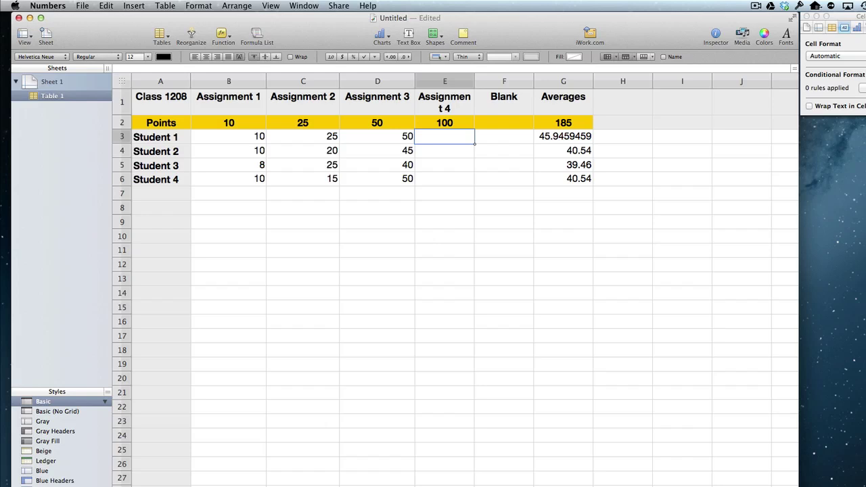
- Enter the Assignment 4 student scores 100, 90, 95 and 80
text(100)
key(Return)
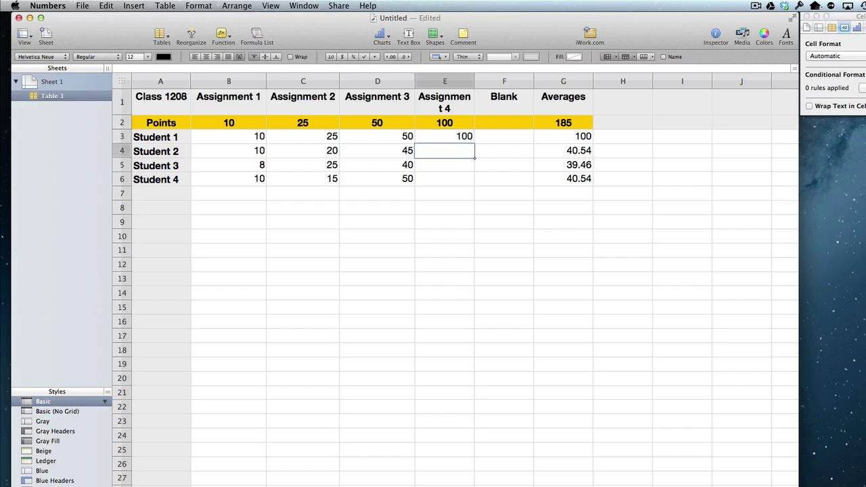
text(90)
key(Return)
text(95)
key(Return)
text(80)
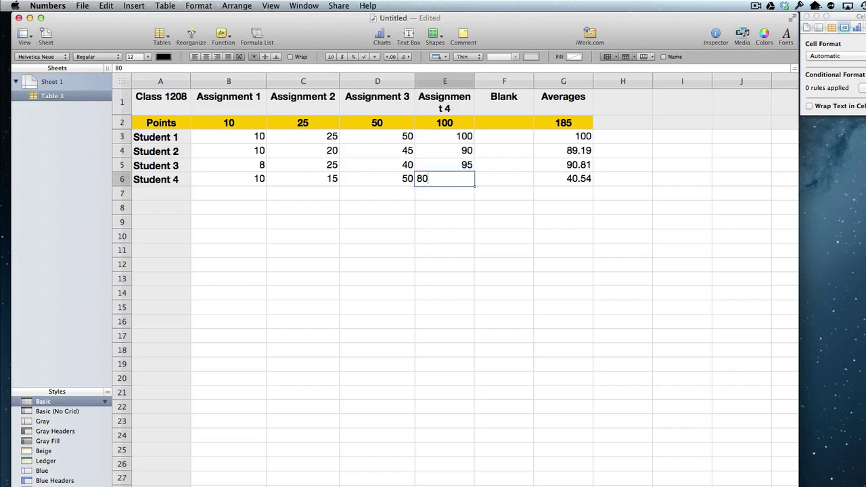
key(Return)
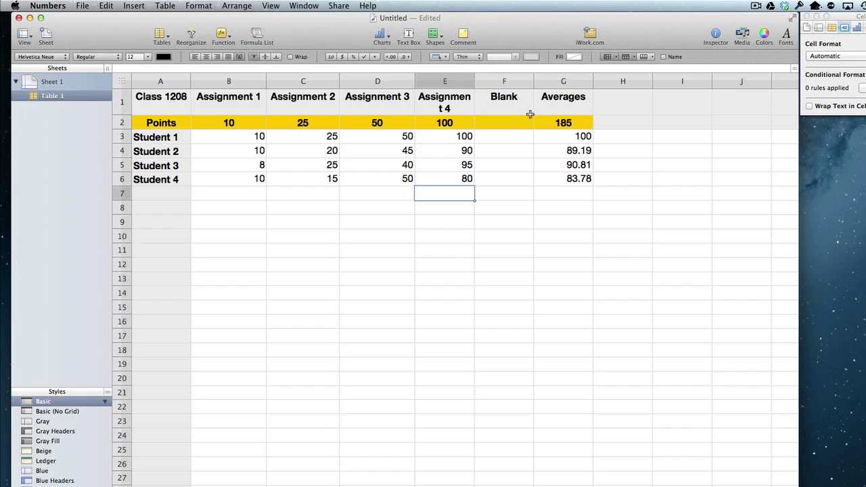